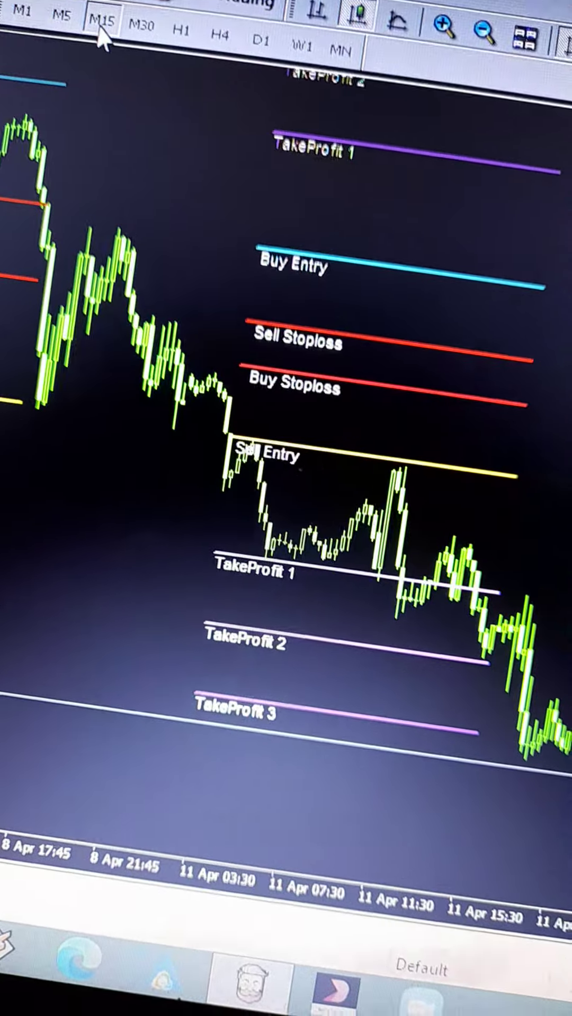
Step: Switch the chart to a shorter timeframe showing 12 April's candles larger
click(96, 24)
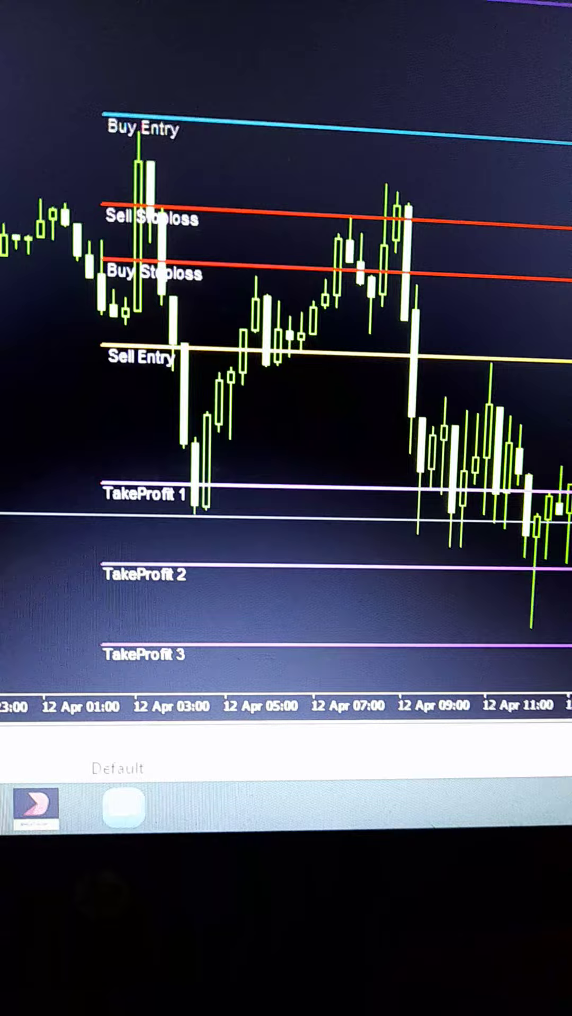
Step: Zoom the chart out two levels to span 6–12 April with earlier level sets
key(minus)
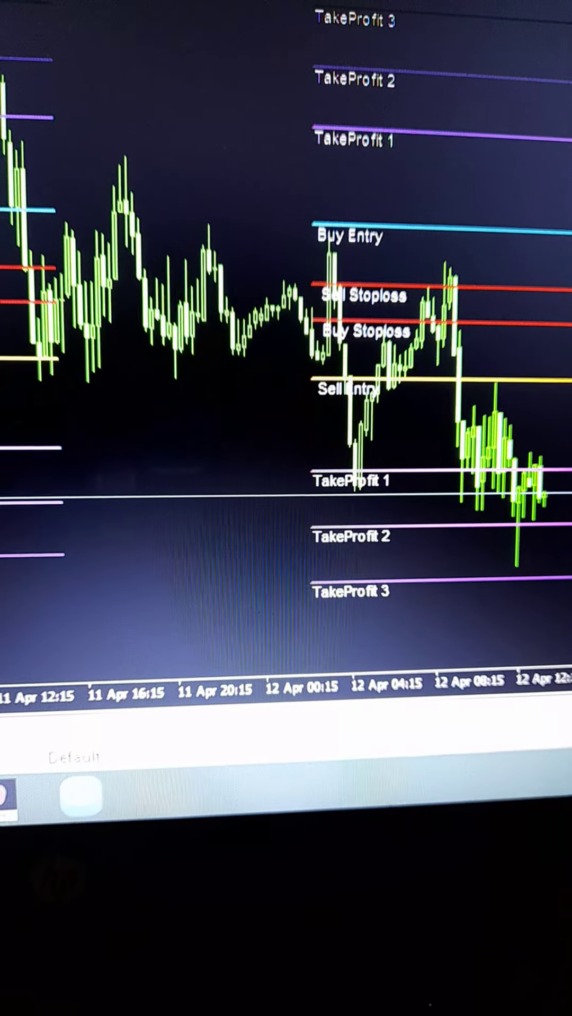
key(minus)
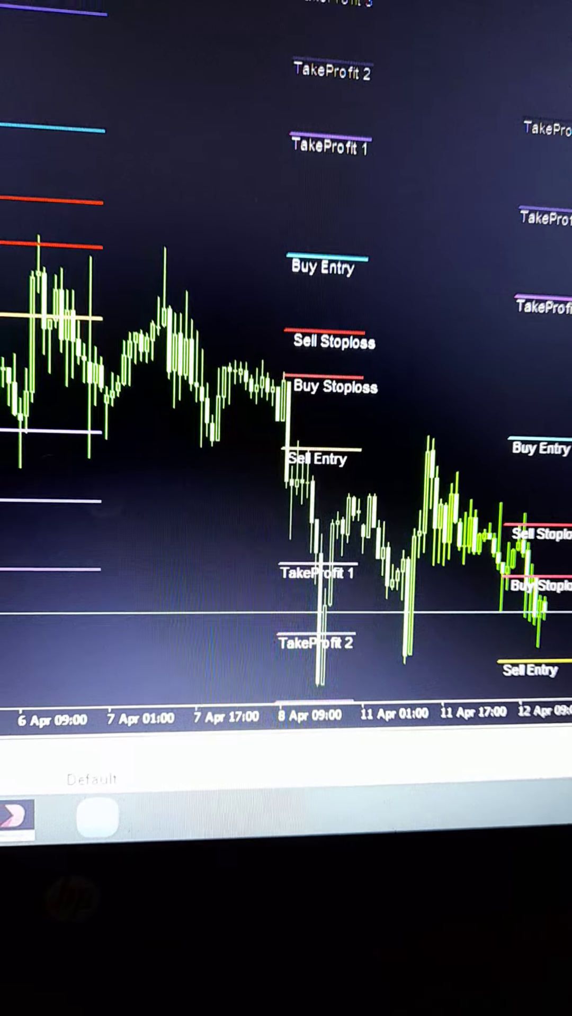
Step: Jump the chart to the latest bars on another timeframe, covering 11–12 April
key(End)
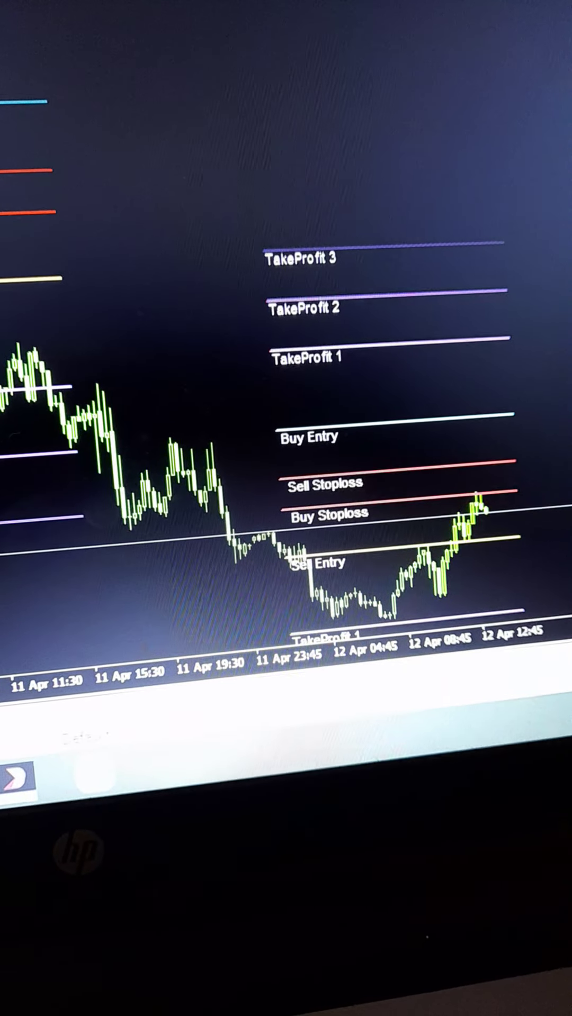
Step: Zoom in one level so only 12 April's large candles fill the chart
key(plus)
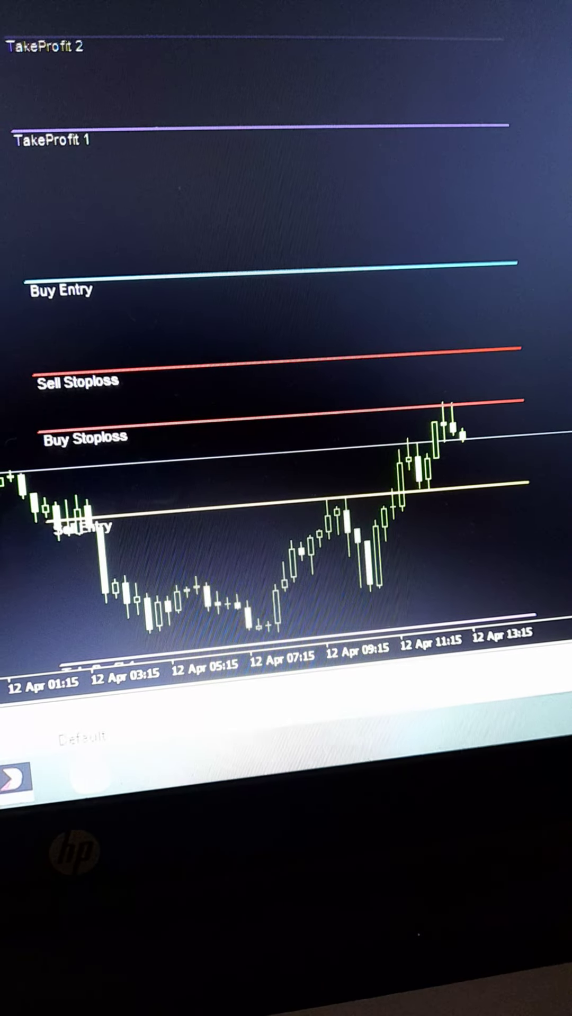